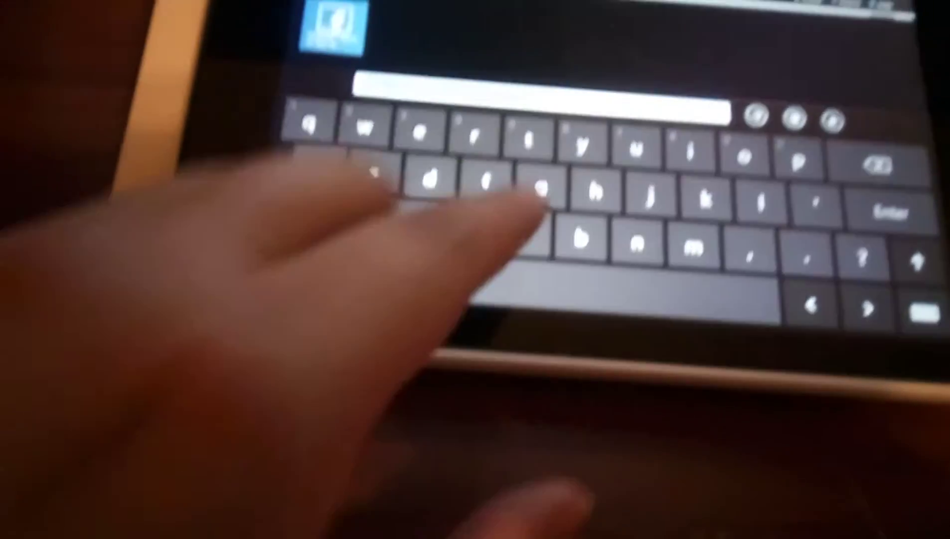
type("y")
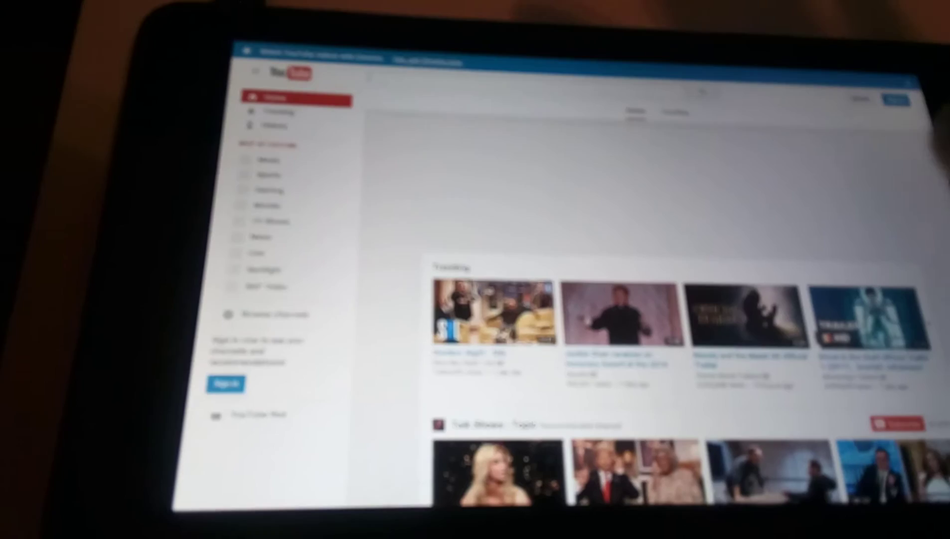
left_click(519, 78)
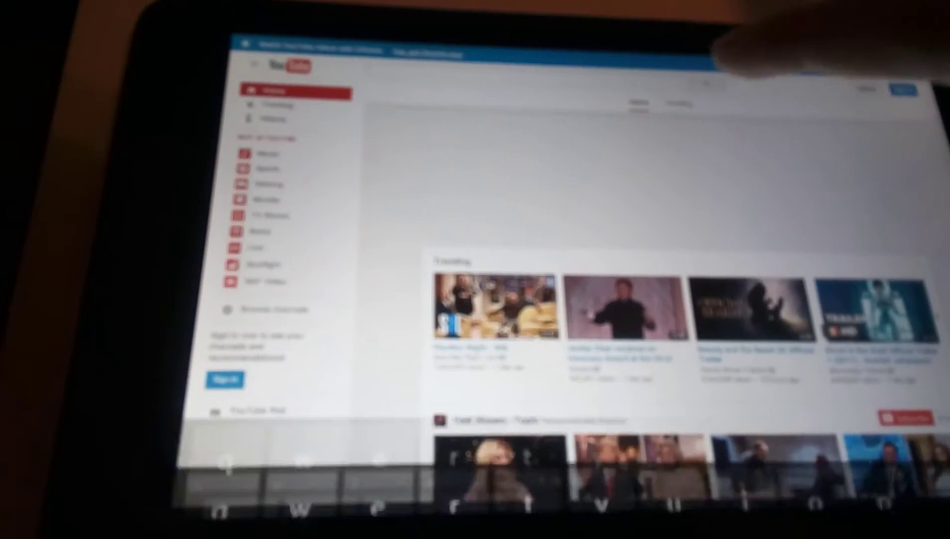
type("j")
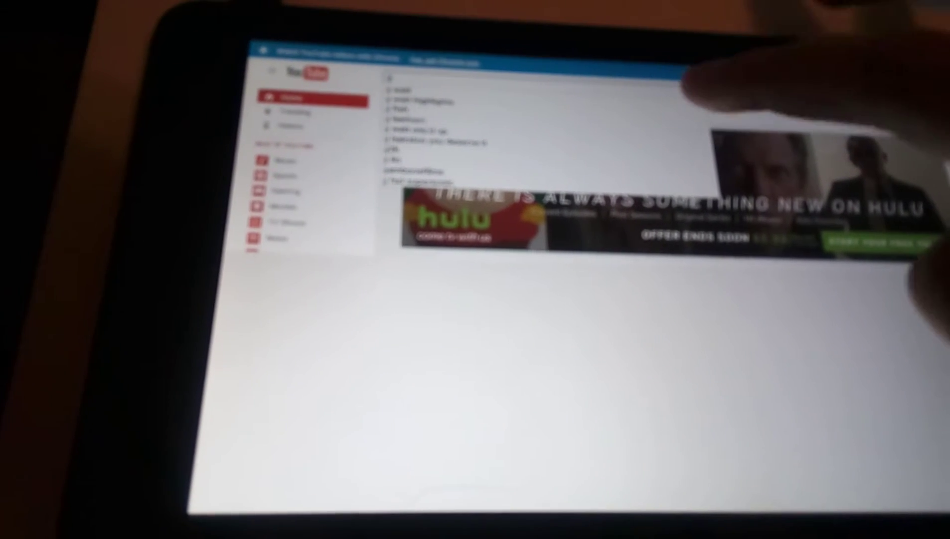
left_click_drag(947, 286, 899, 286)
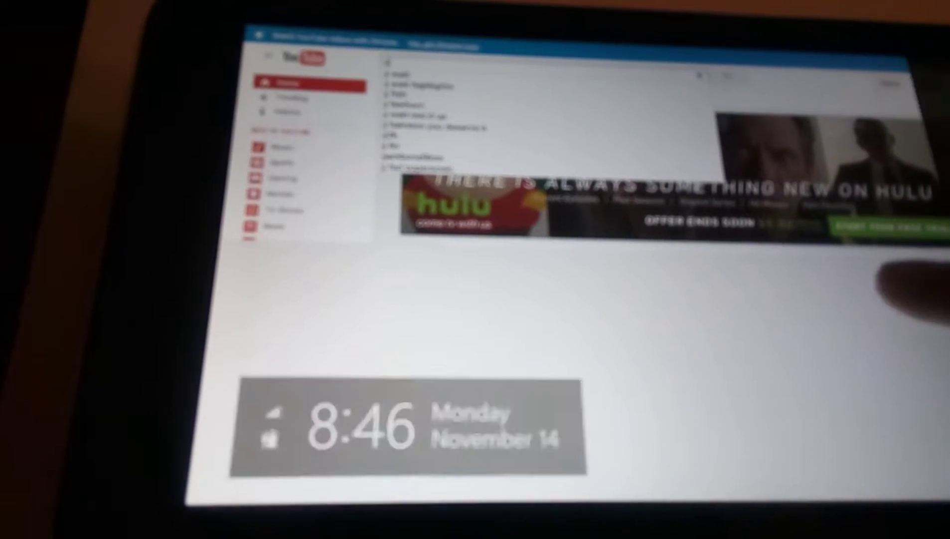
left_click(917, 290)
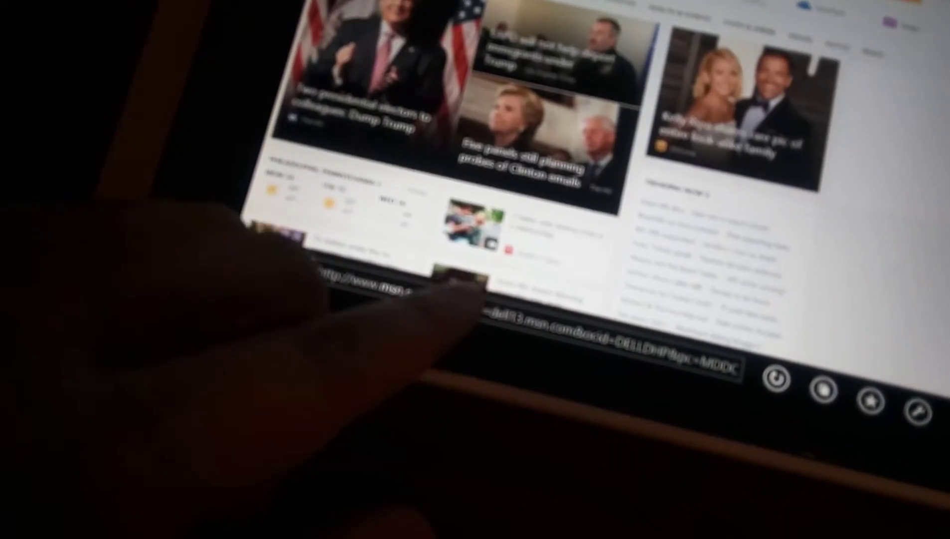
left_click(416, 286)
type("you")
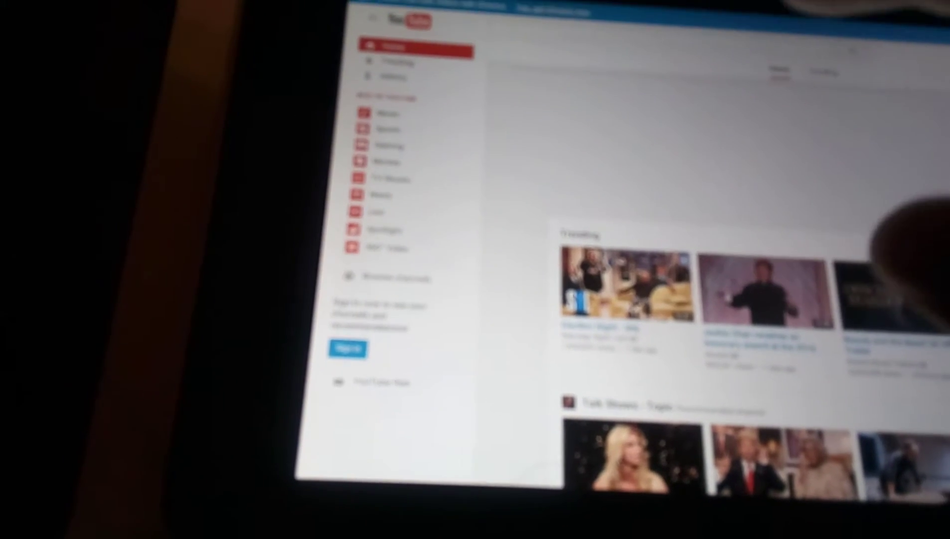
left_click(743, 45)
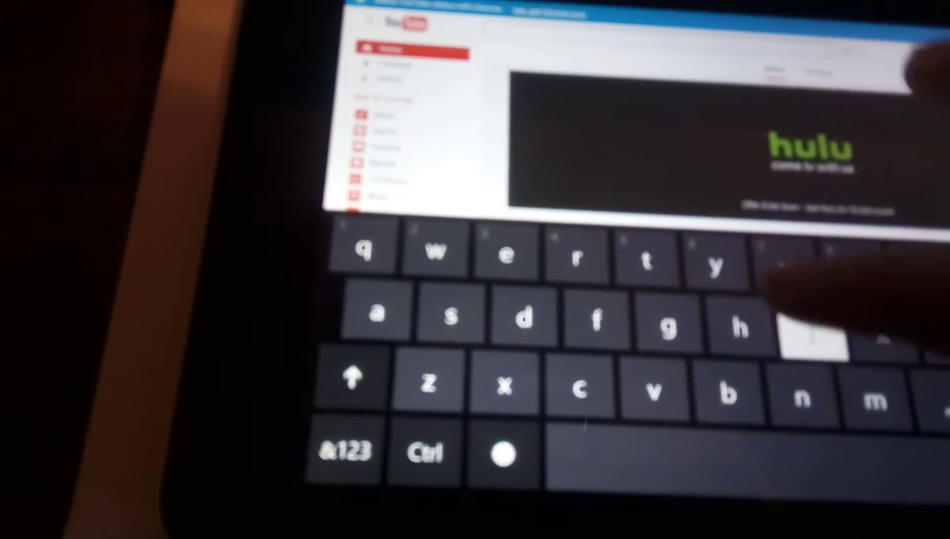
type("e")
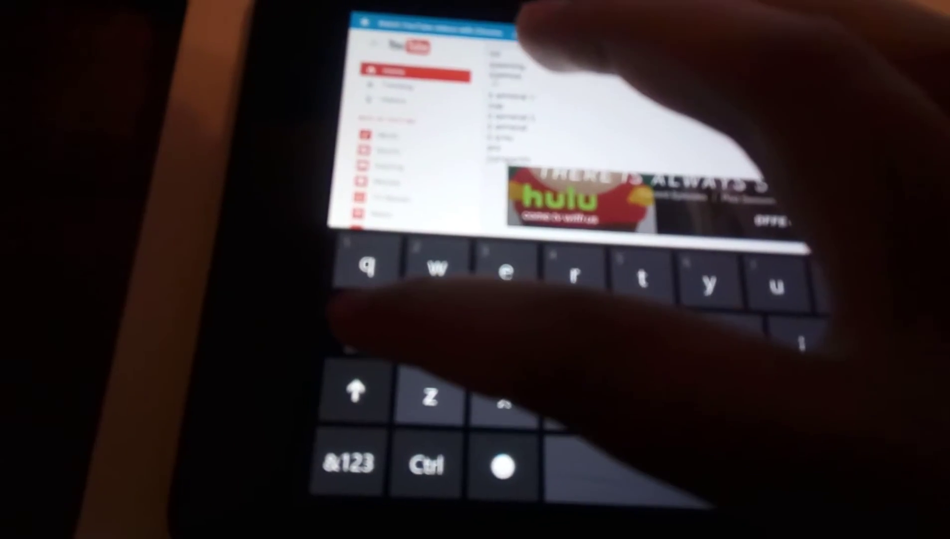
left_click(339, 312)
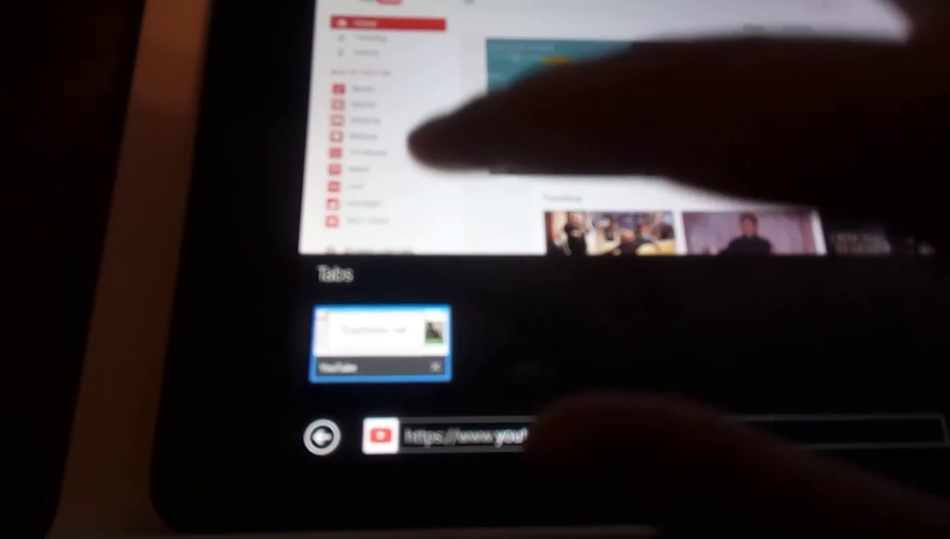
Bring up the on-screen keyboard over YouTube's home page to start a search
left_click(565, 420)
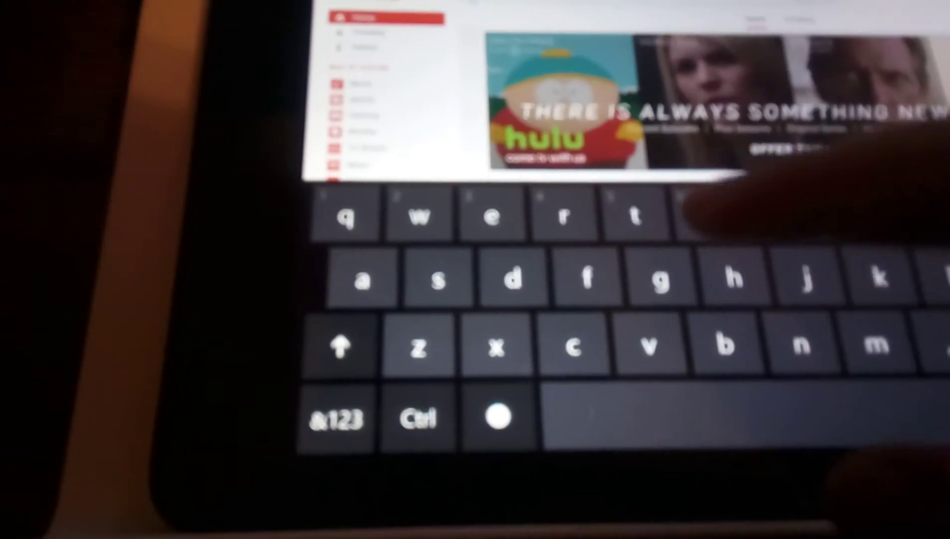